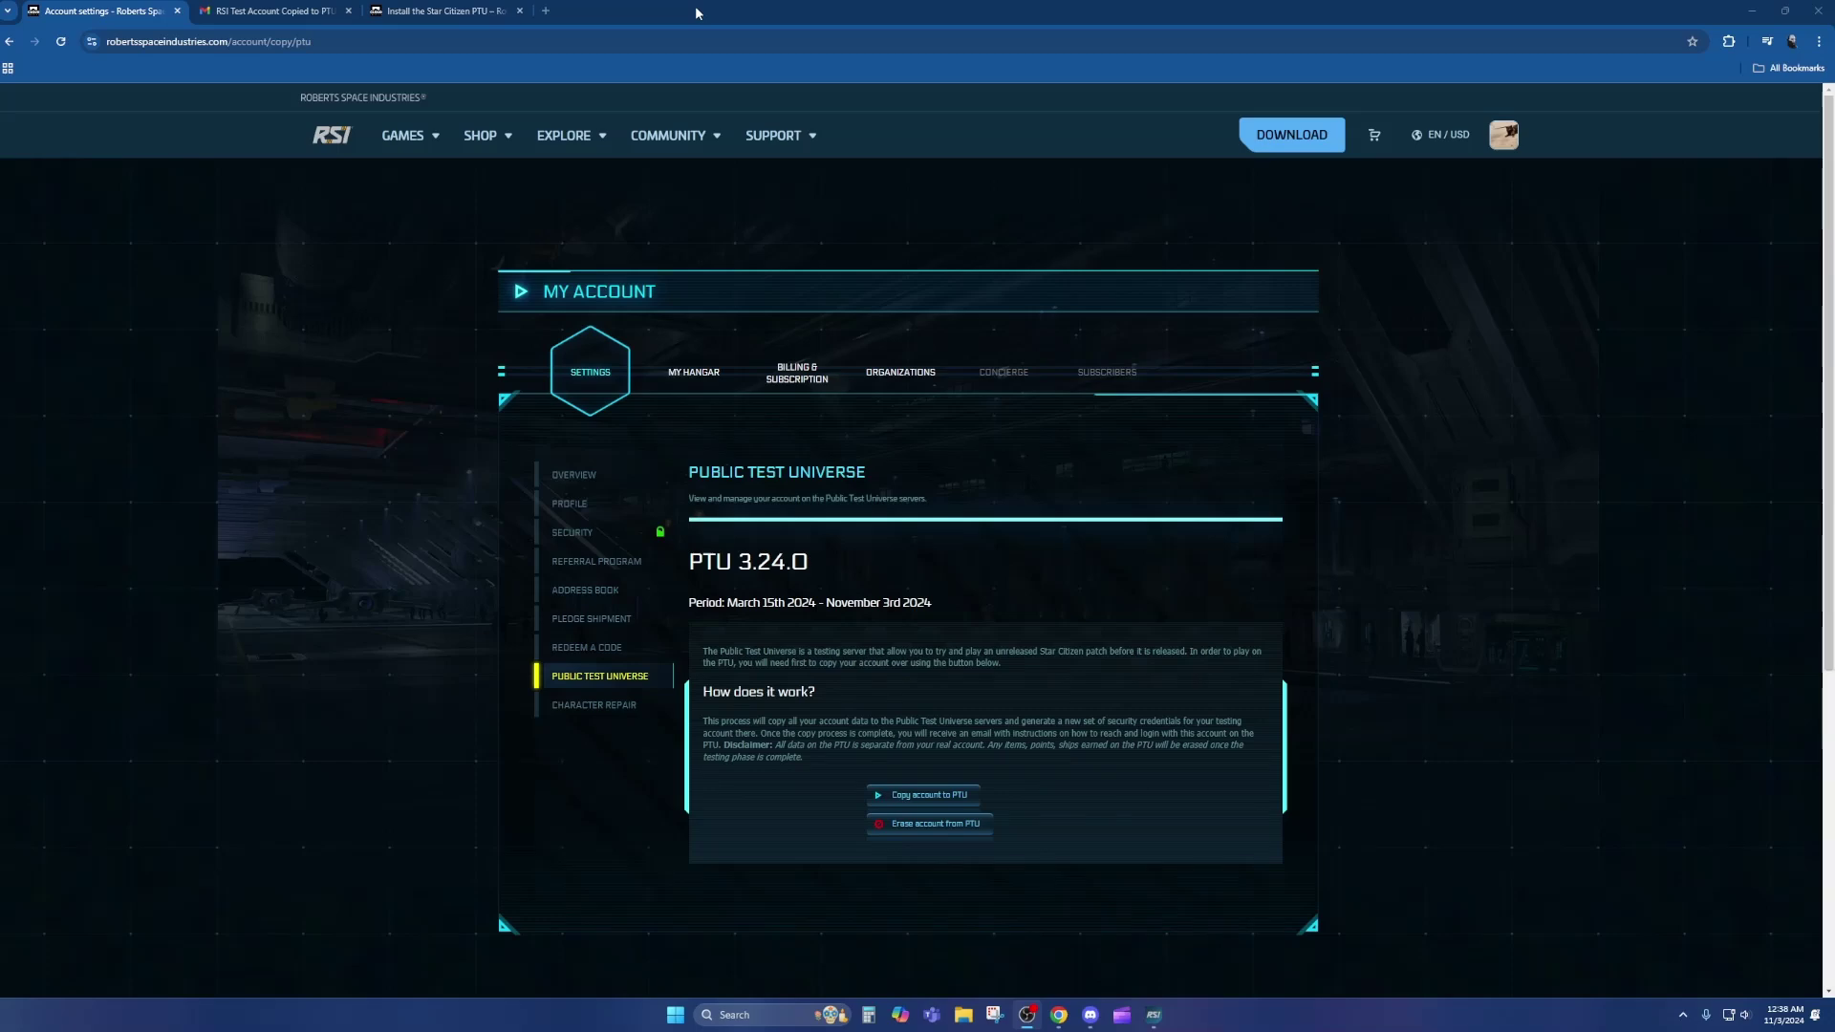
Step: Read through the install and join steps of the 'Install the Star Citizen PTU' guide
{"action": "left_click", "coordinate": [441, 27]}
{"action": "scroll", "coordinate": [351, 472], "scroll_direction": "up", "scroll_amount": 5}
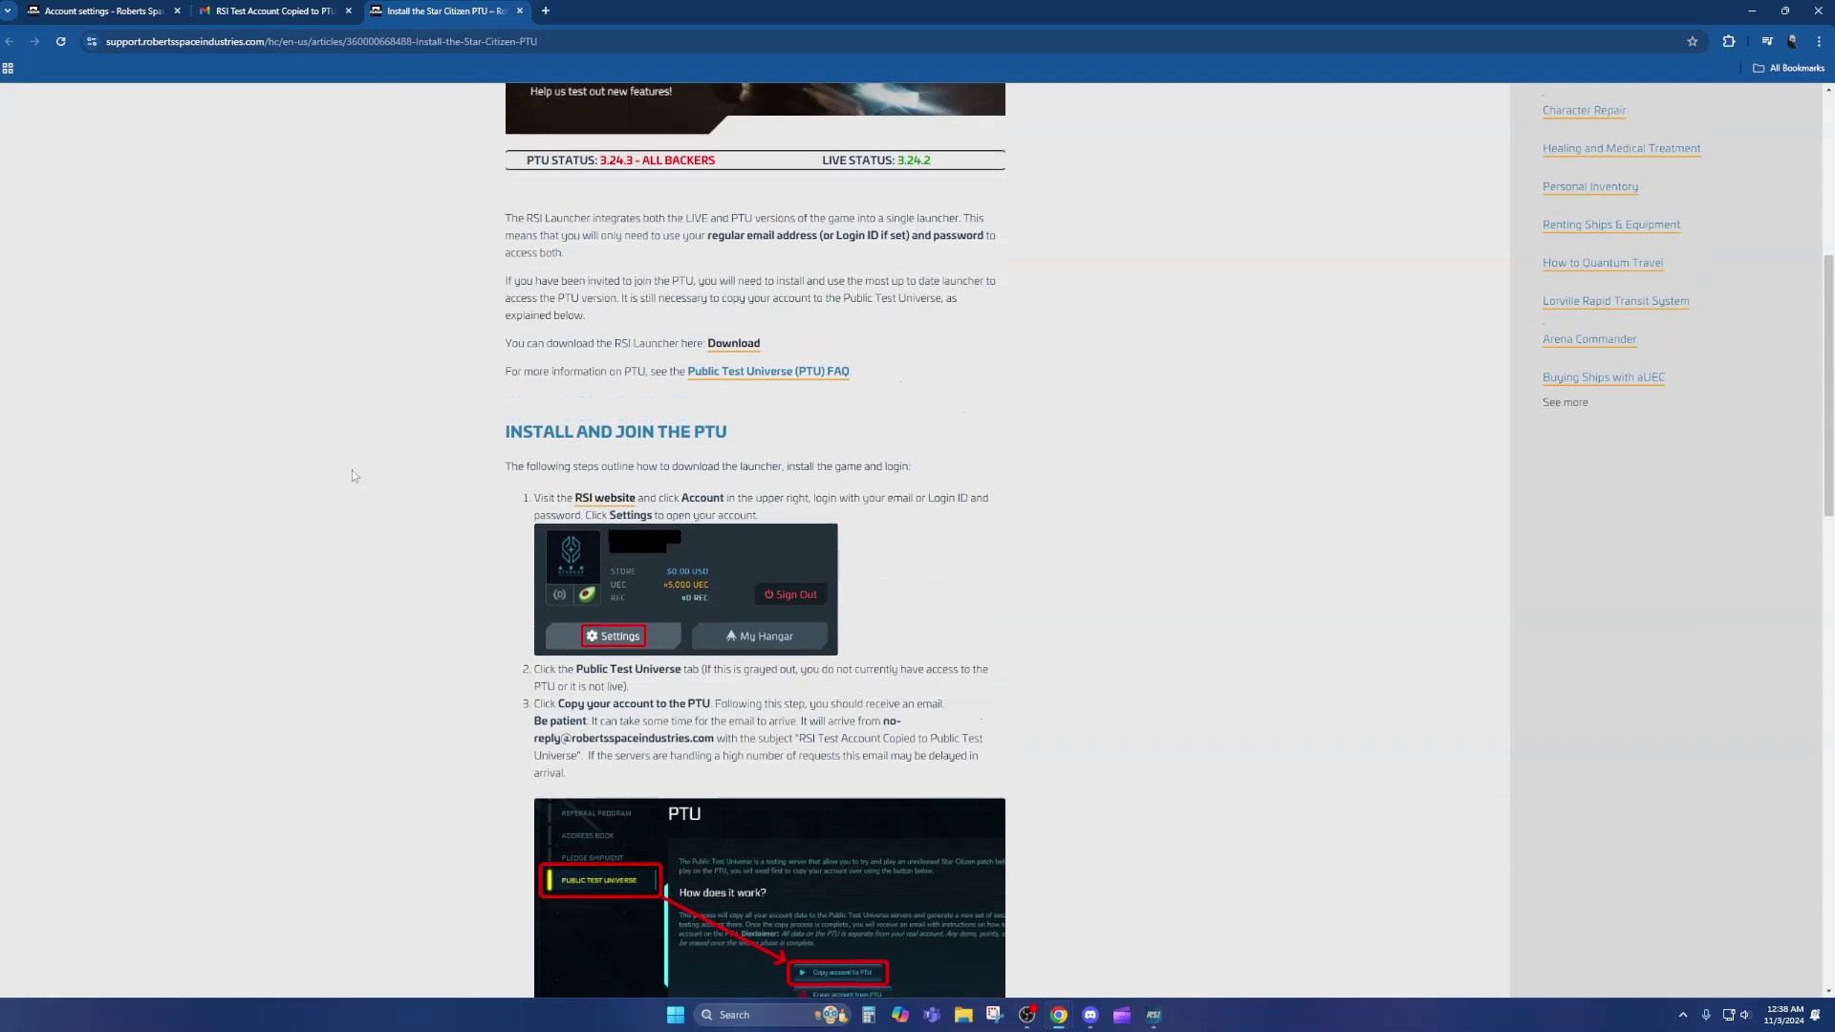
{"action": "scroll", "coordinate": [352, 472], "scroll_direction": "up", "scroll_amount": 2}
{"action": "scroll", "coordinate": [352, 472], "scroll_direction": "down", "scroll_amount": 3}
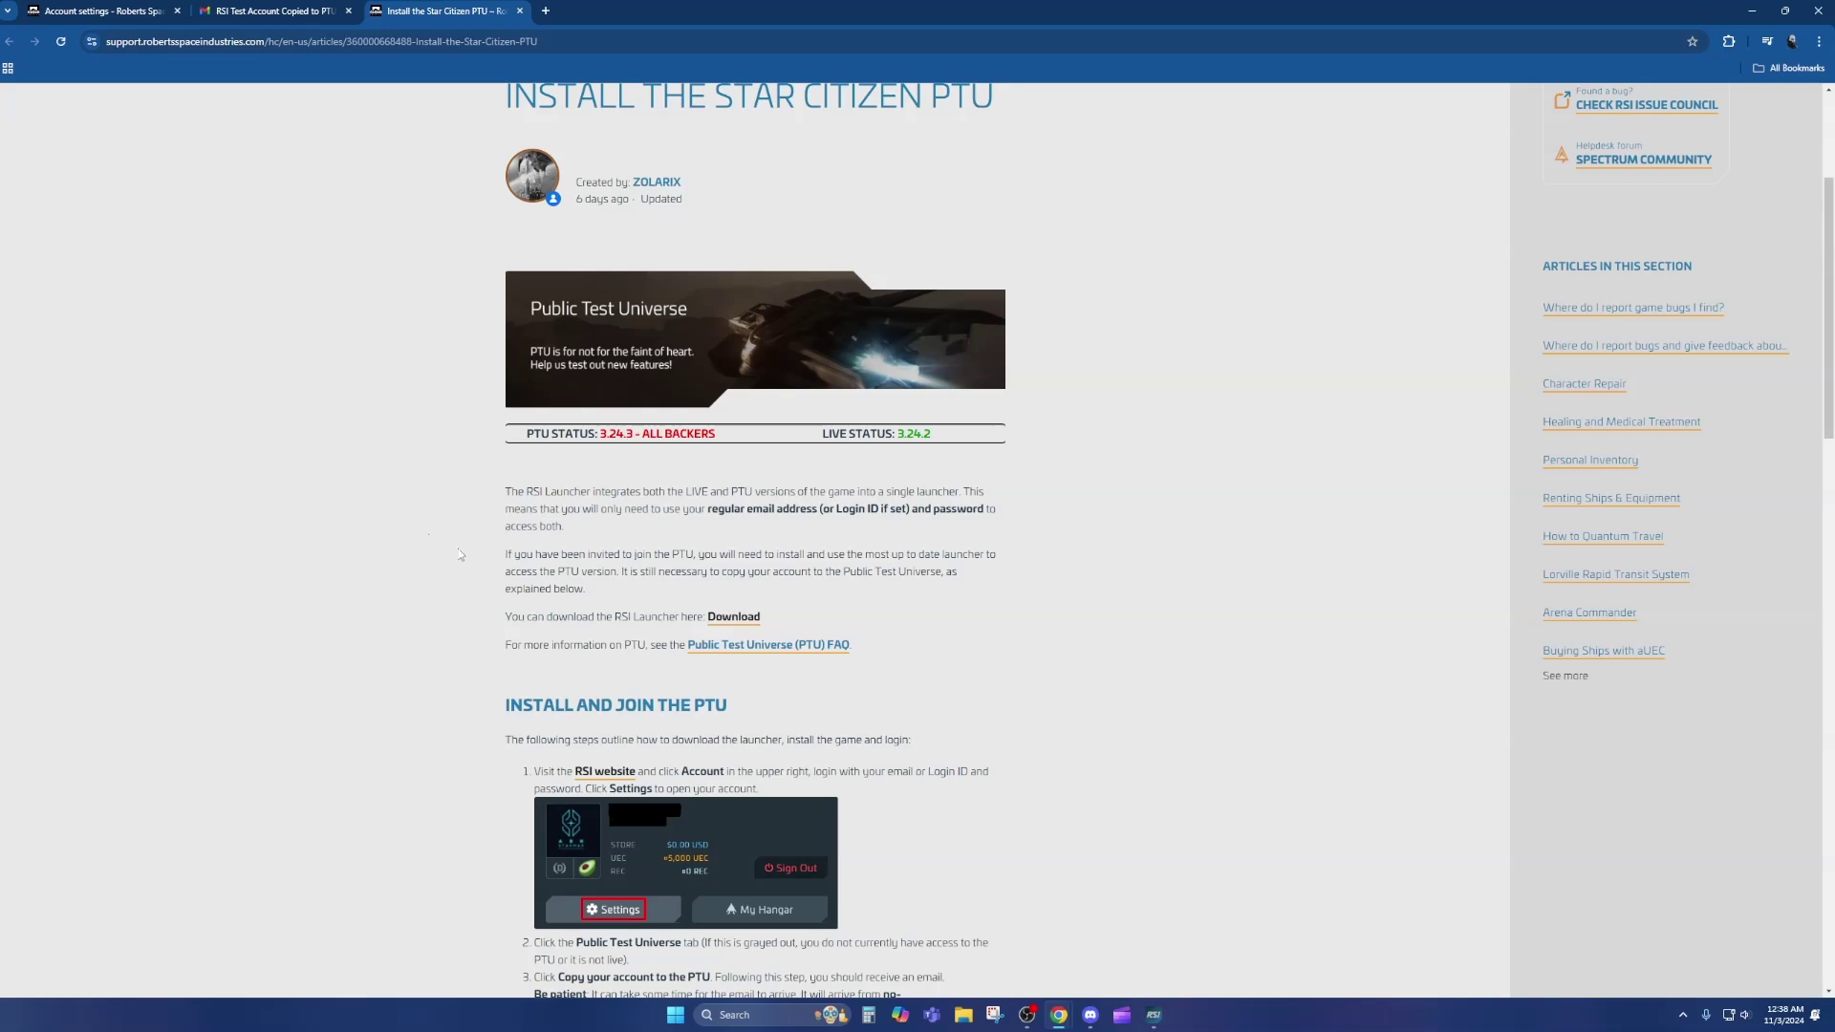
{"action": "scroll", "coordinate": [459, 554], "scroll_direction": "down", "scroll_amount": 2}
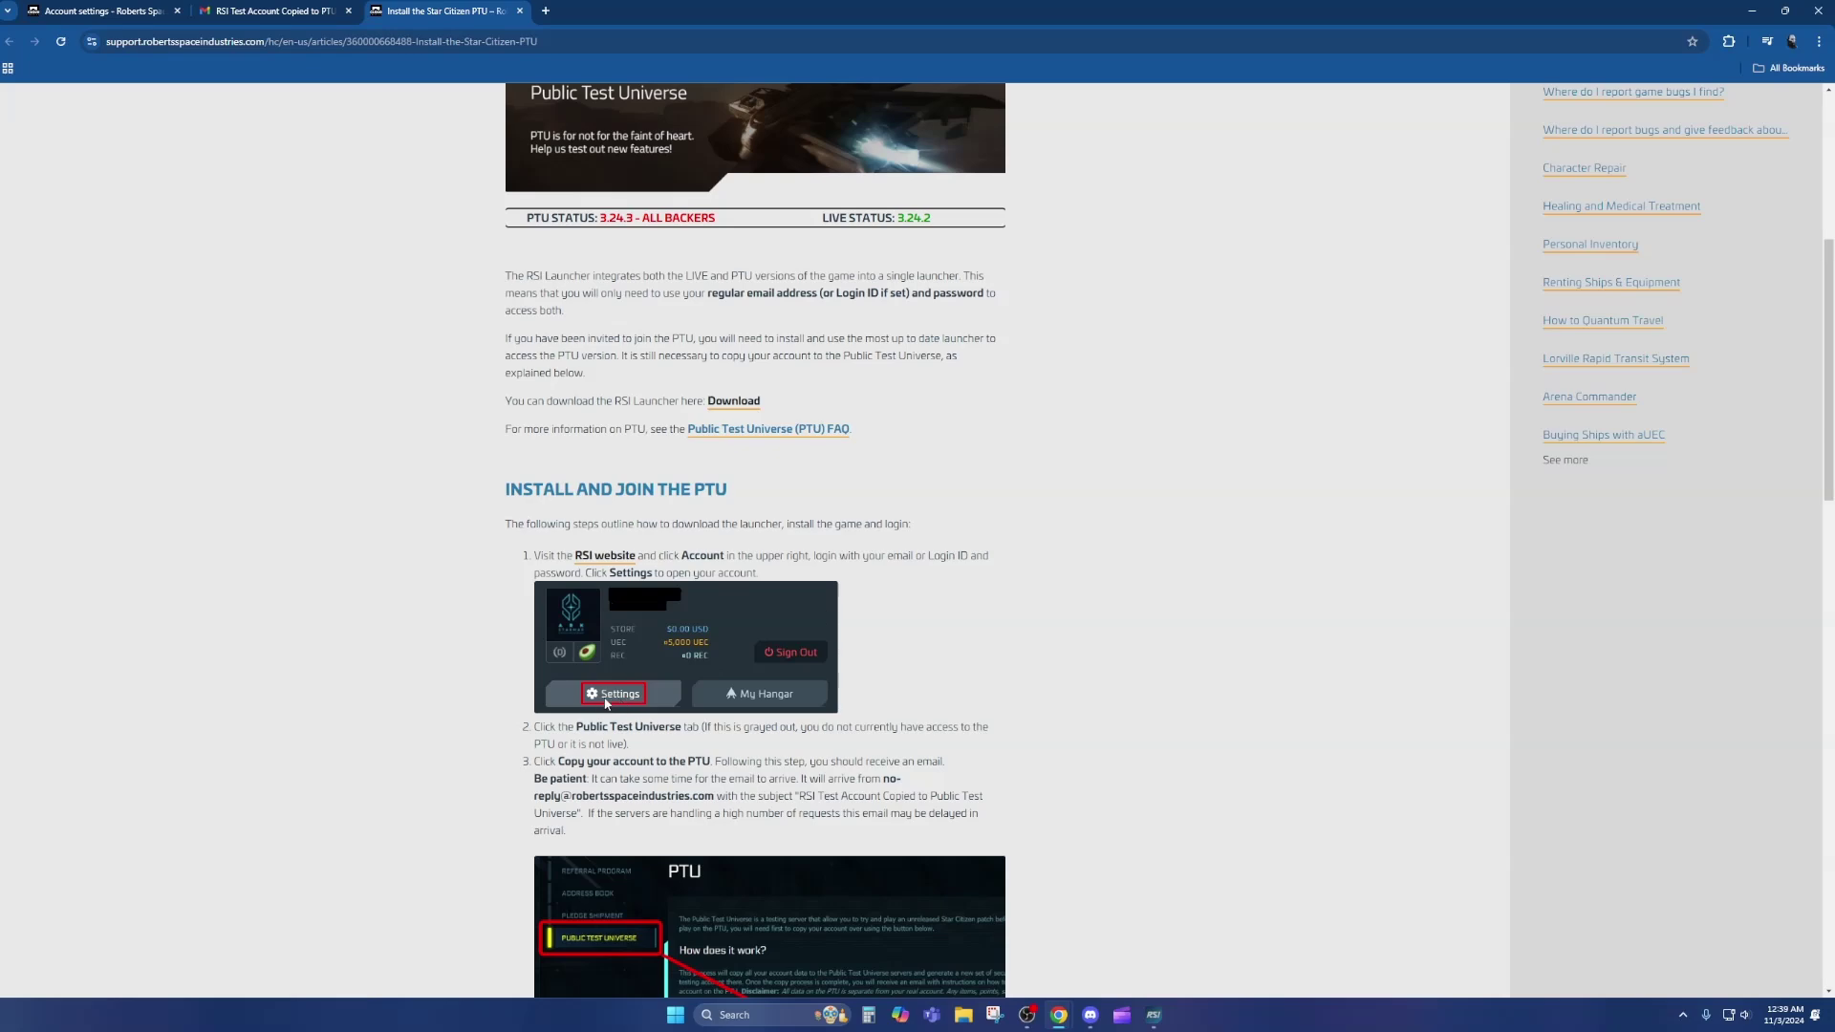
{"action": "left_click", "coordinate": [78, 13]}
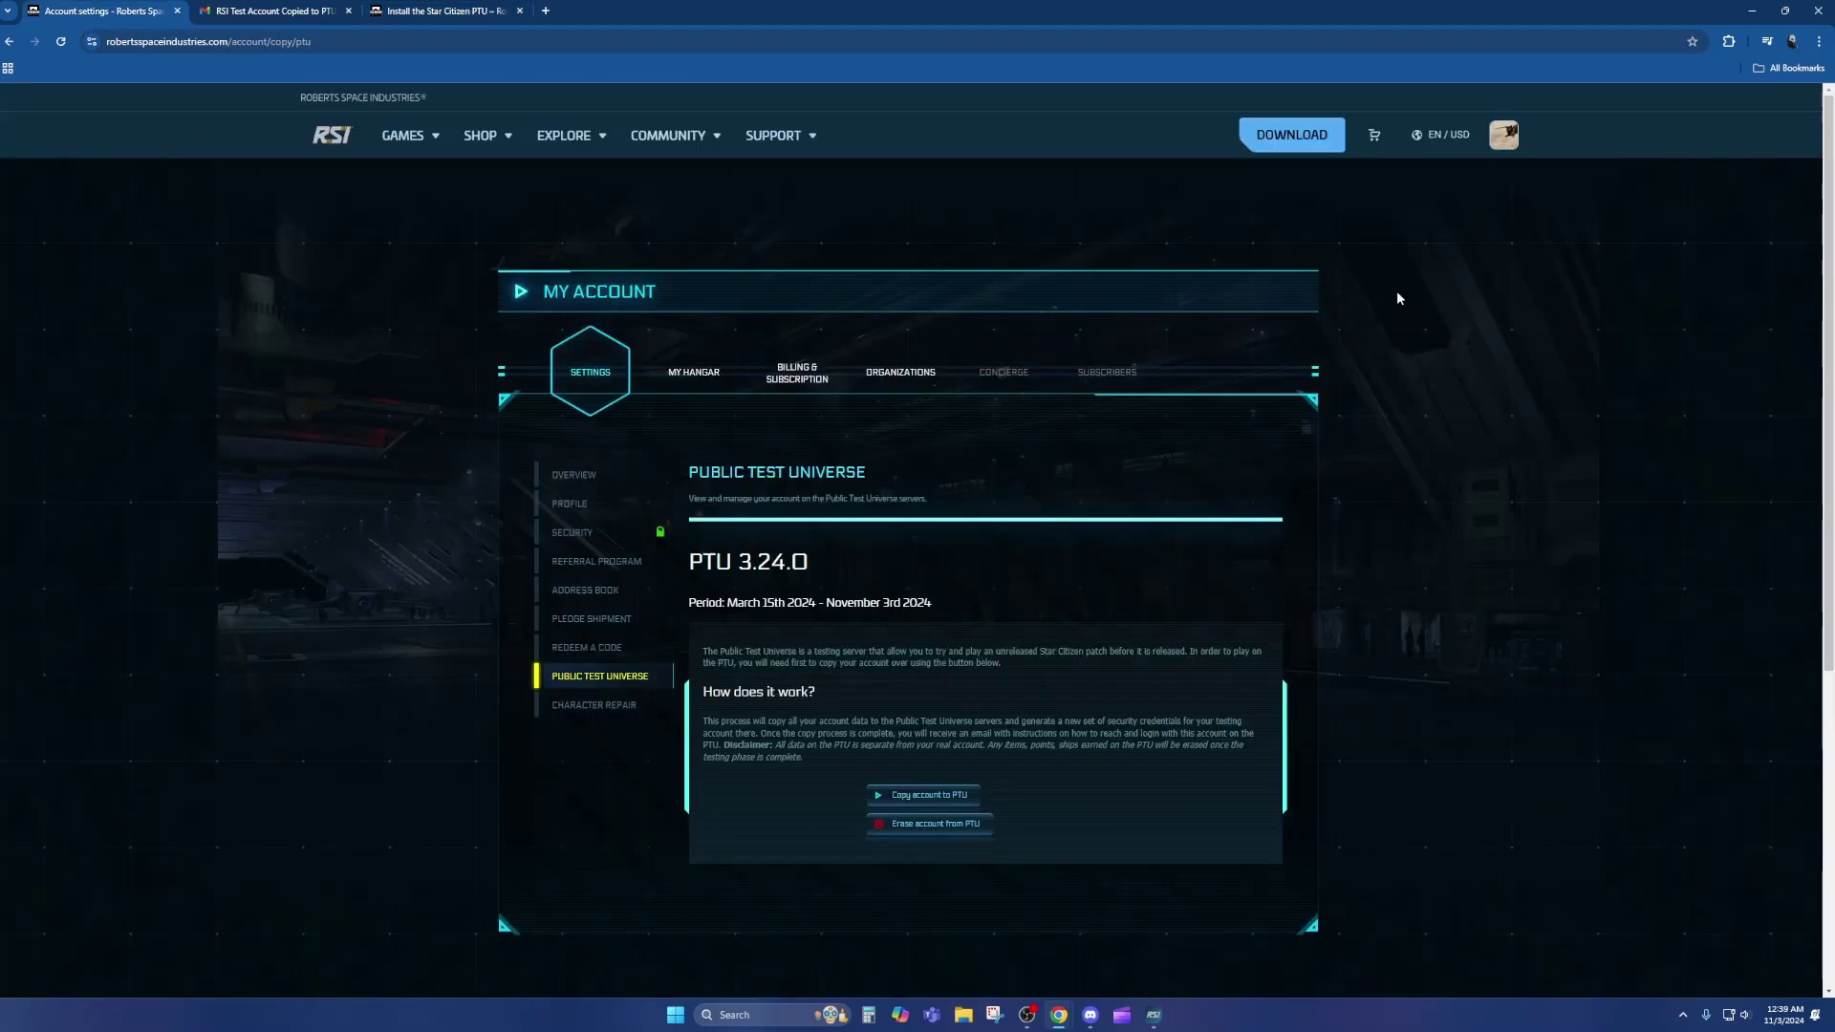
{"action": "left_click", "coordinate": [1504, 138]}
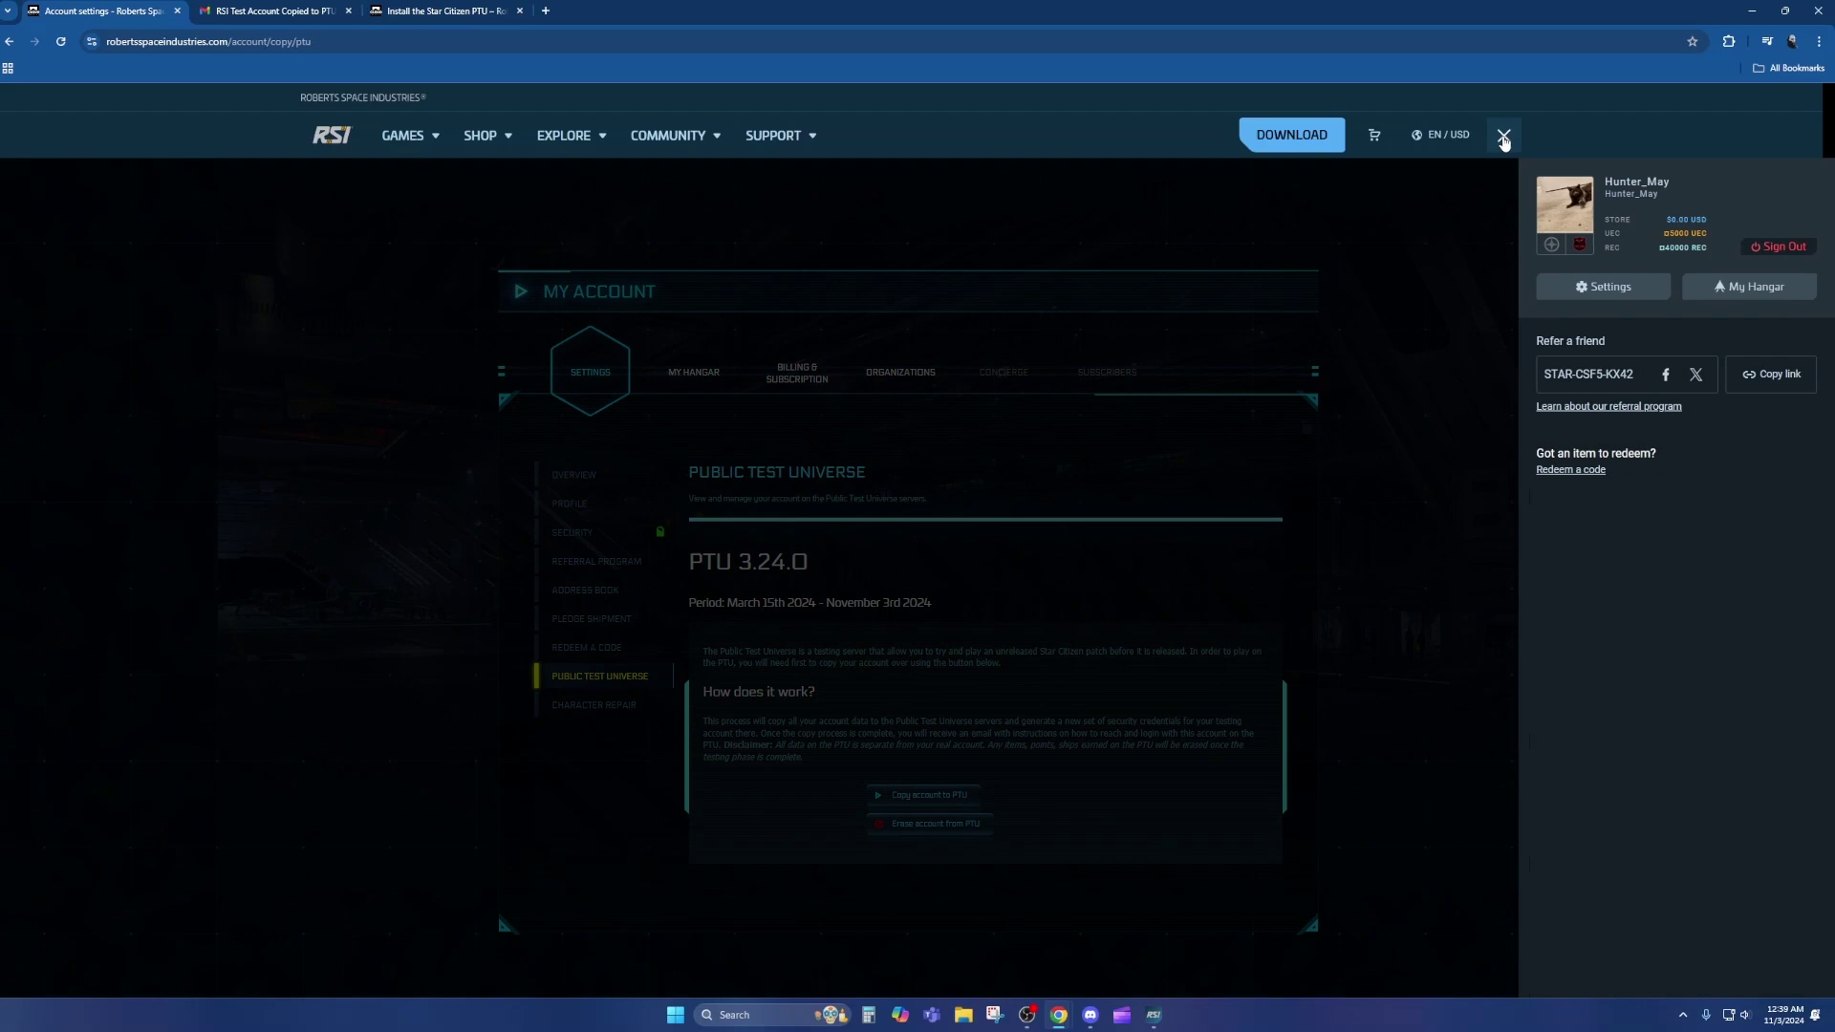
{"action": "left_click", "coordinate": [1504, 139]}
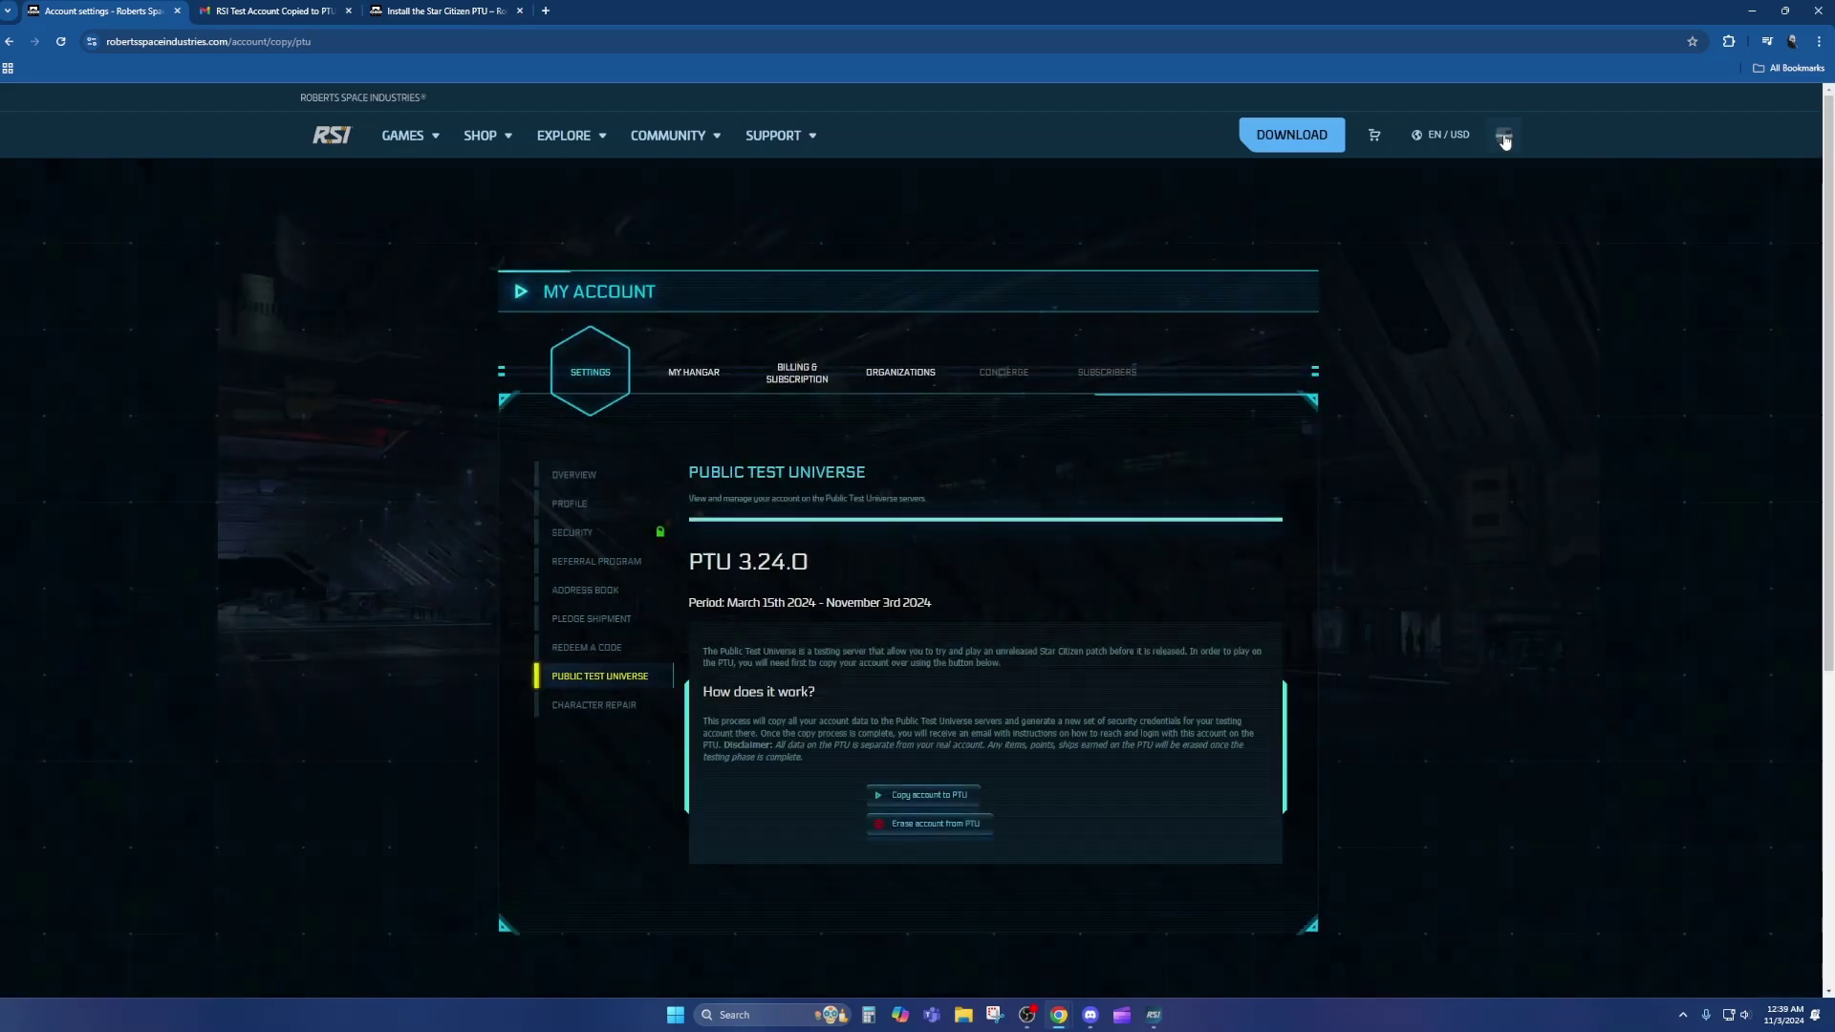
{"action": "scroll", "coordinate": [563, 810], "scroll_direction": "down", "scroll_amount": 1}
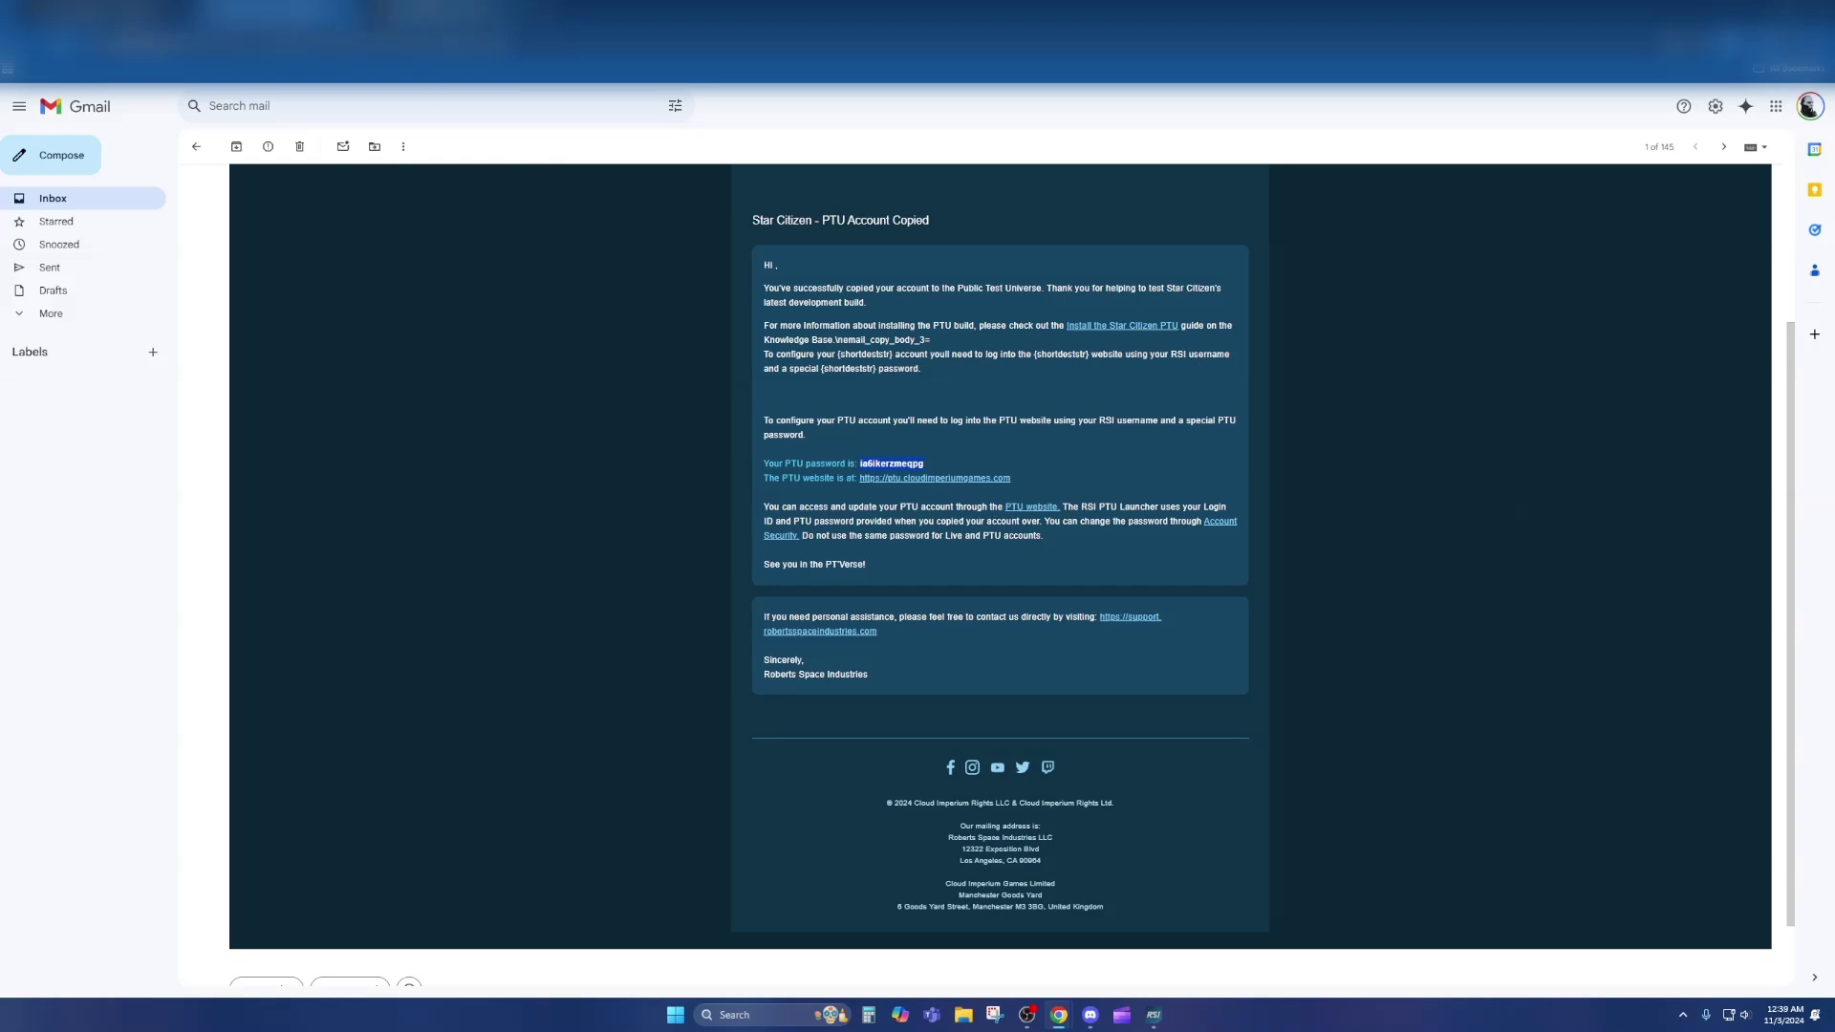
Step: Glance at the PTU guide again, then review the account's PTU 3.24.0 page and its copy options
{"action": "left_click", "coordinate": [447, 15]}
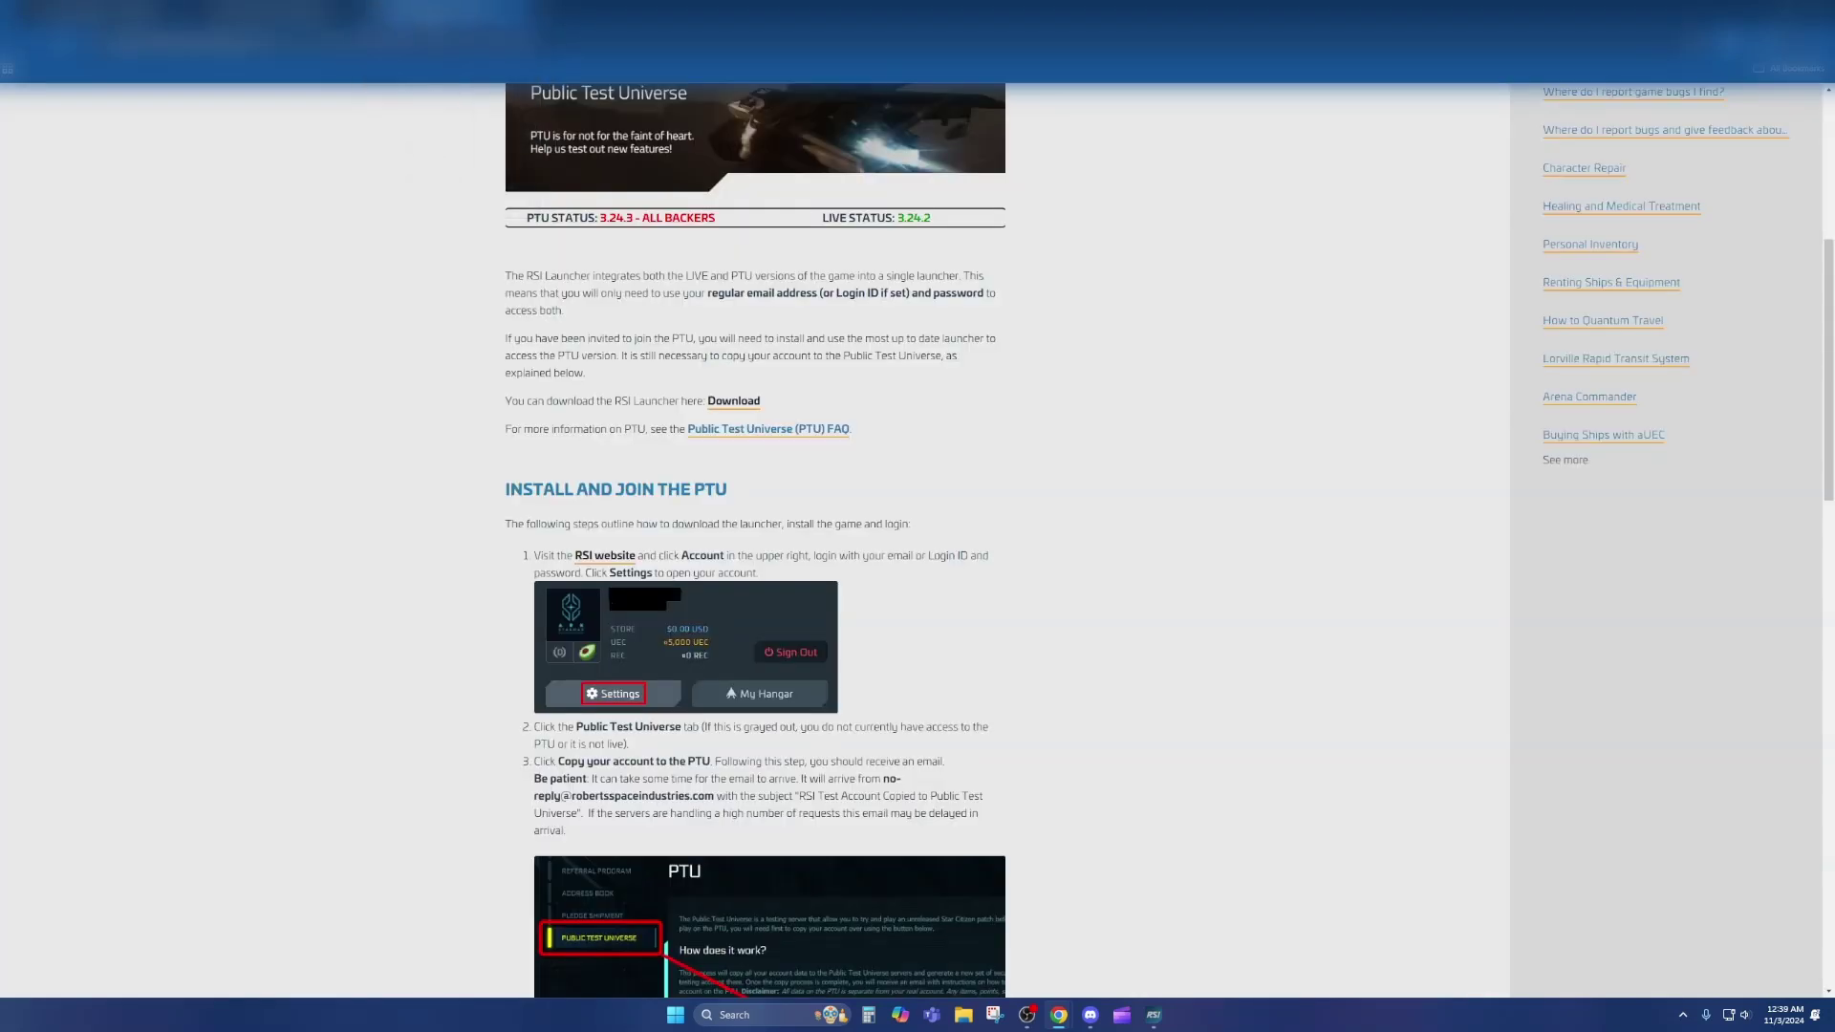
{"action": "left_click", "coordinate": [106, 10]}
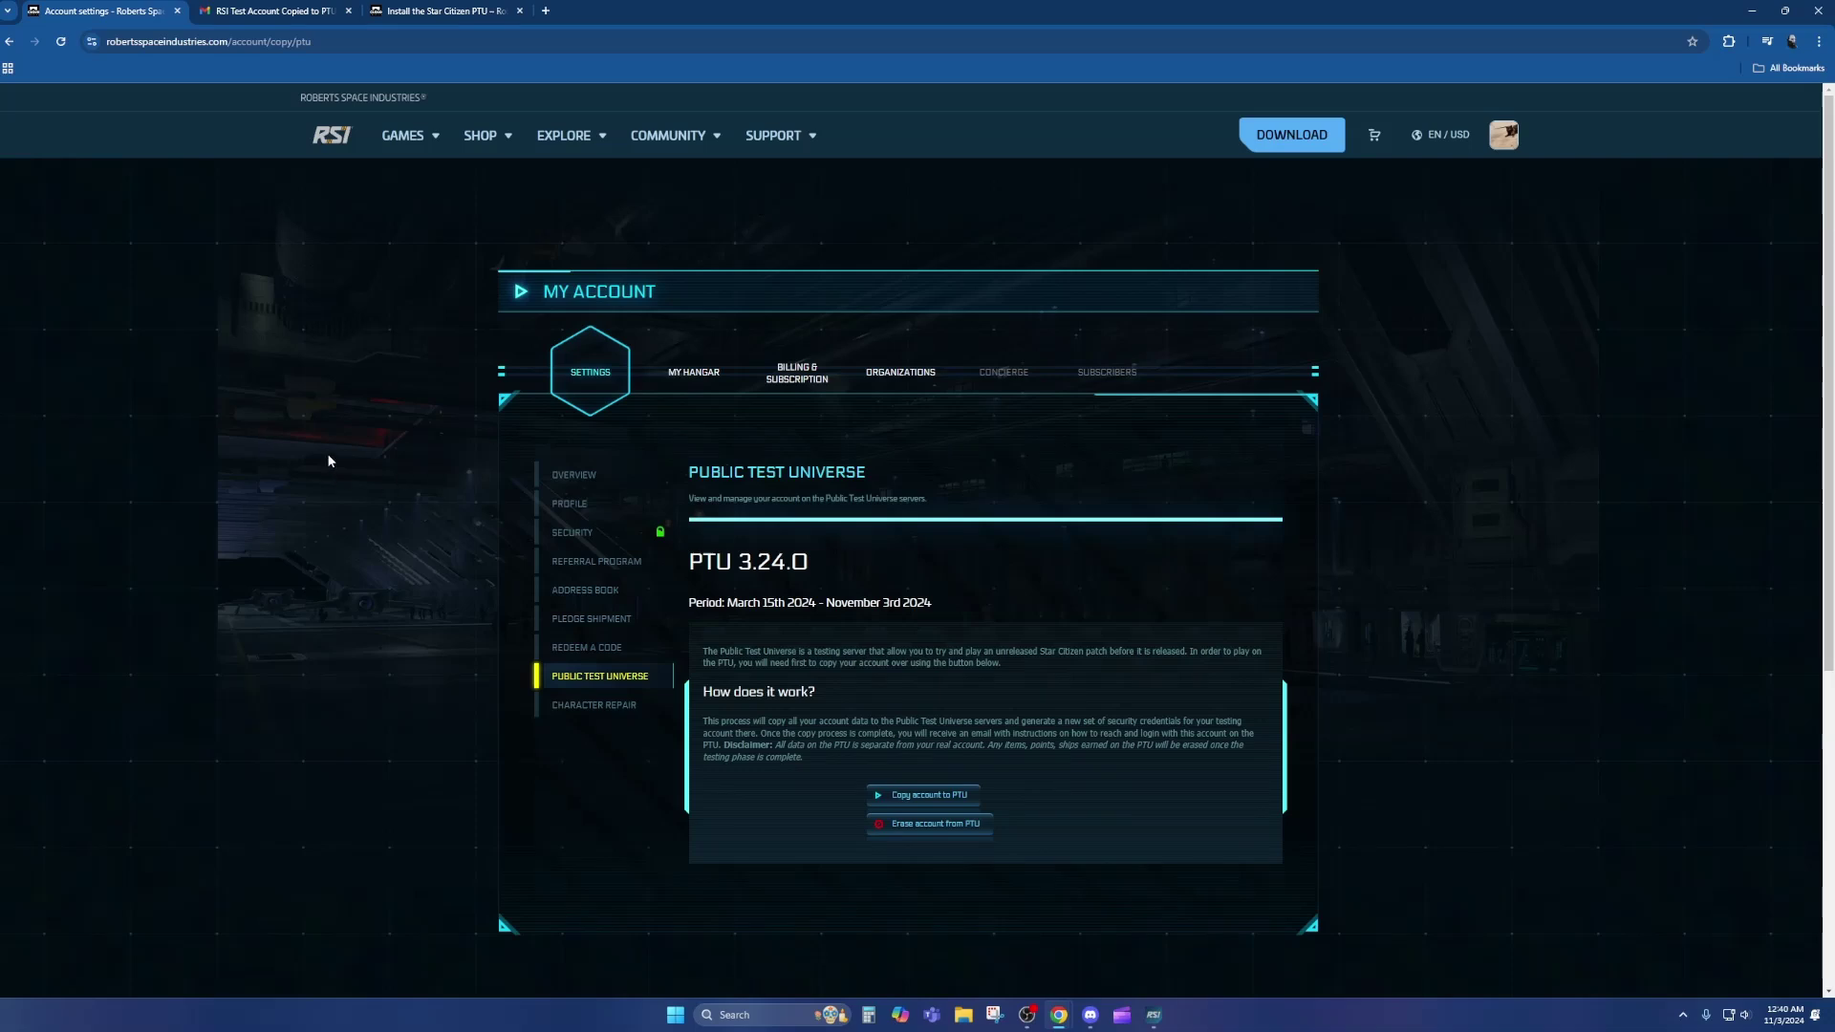
{"action": "scroll", "coordinate": [353, 455], "scroll_direction": "down", "scroll_amount": 1}
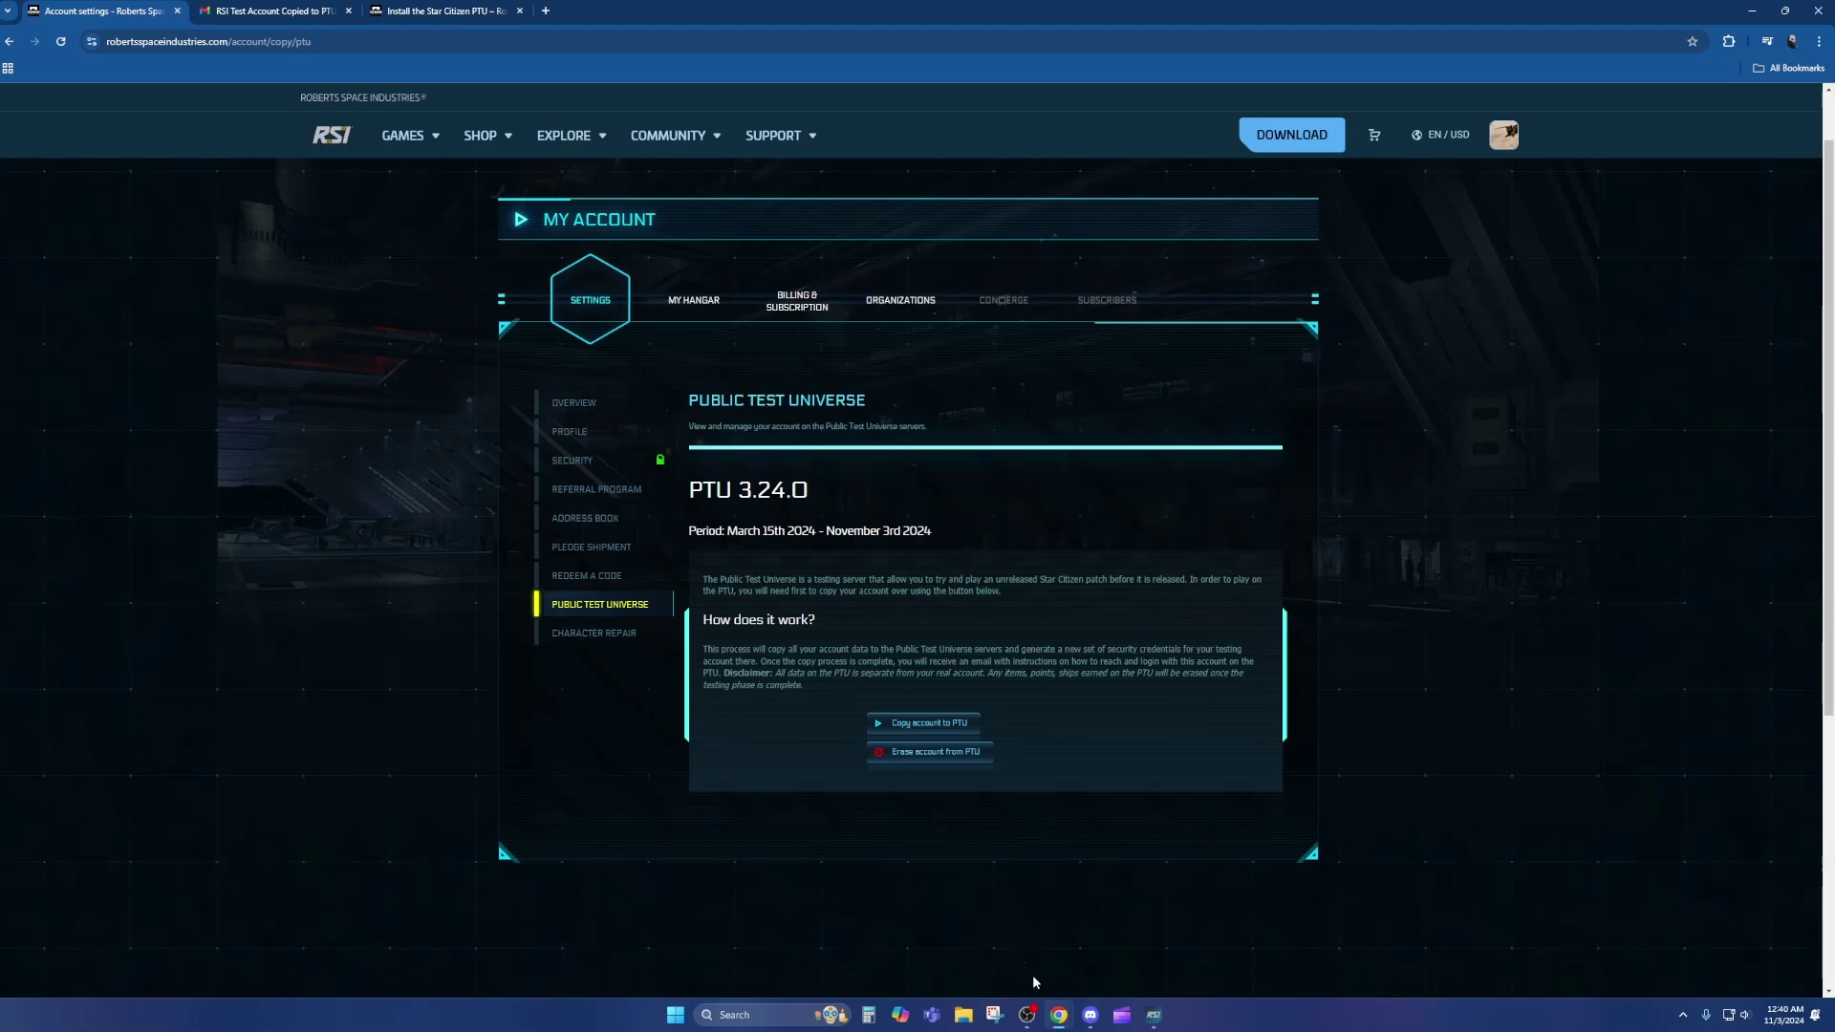
Step: Bring the RSI Launcher forward and keep PTU as the selected game environment
{"action": "left_click", "coordinate": [1153, 1015]}
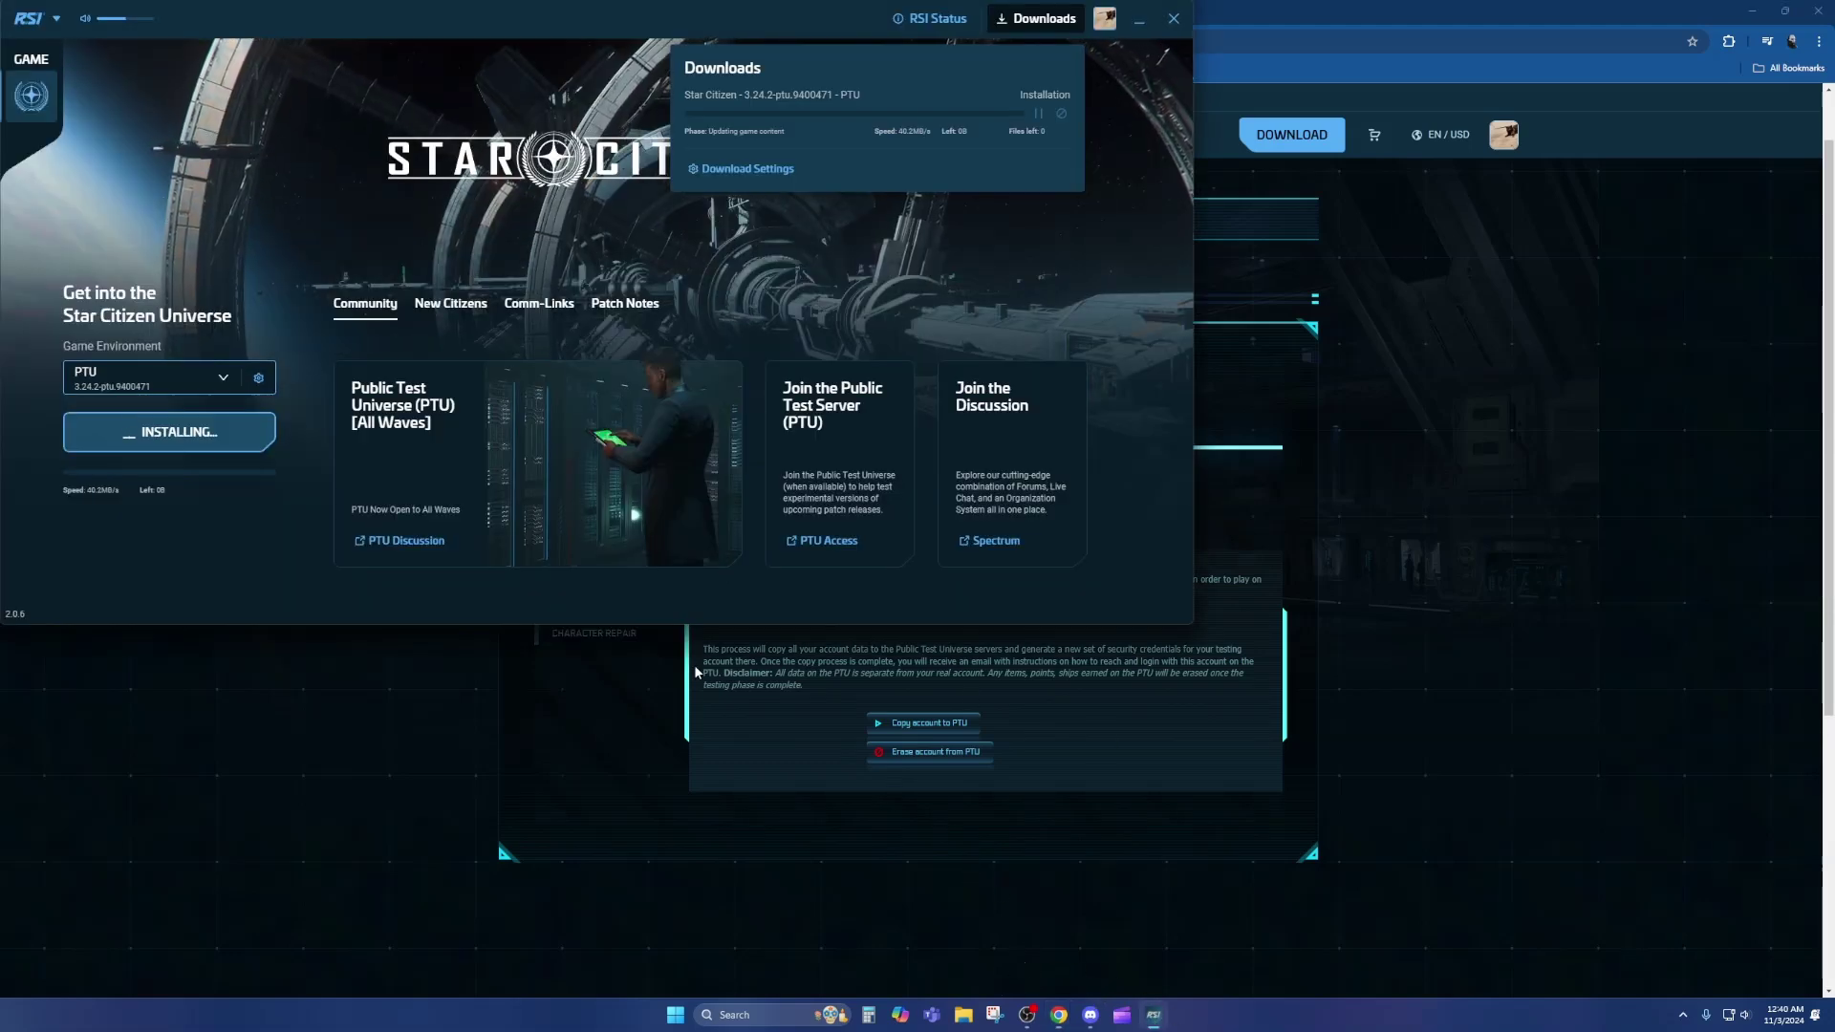
{"action": "left_click", "coordinate": [226, 378]}
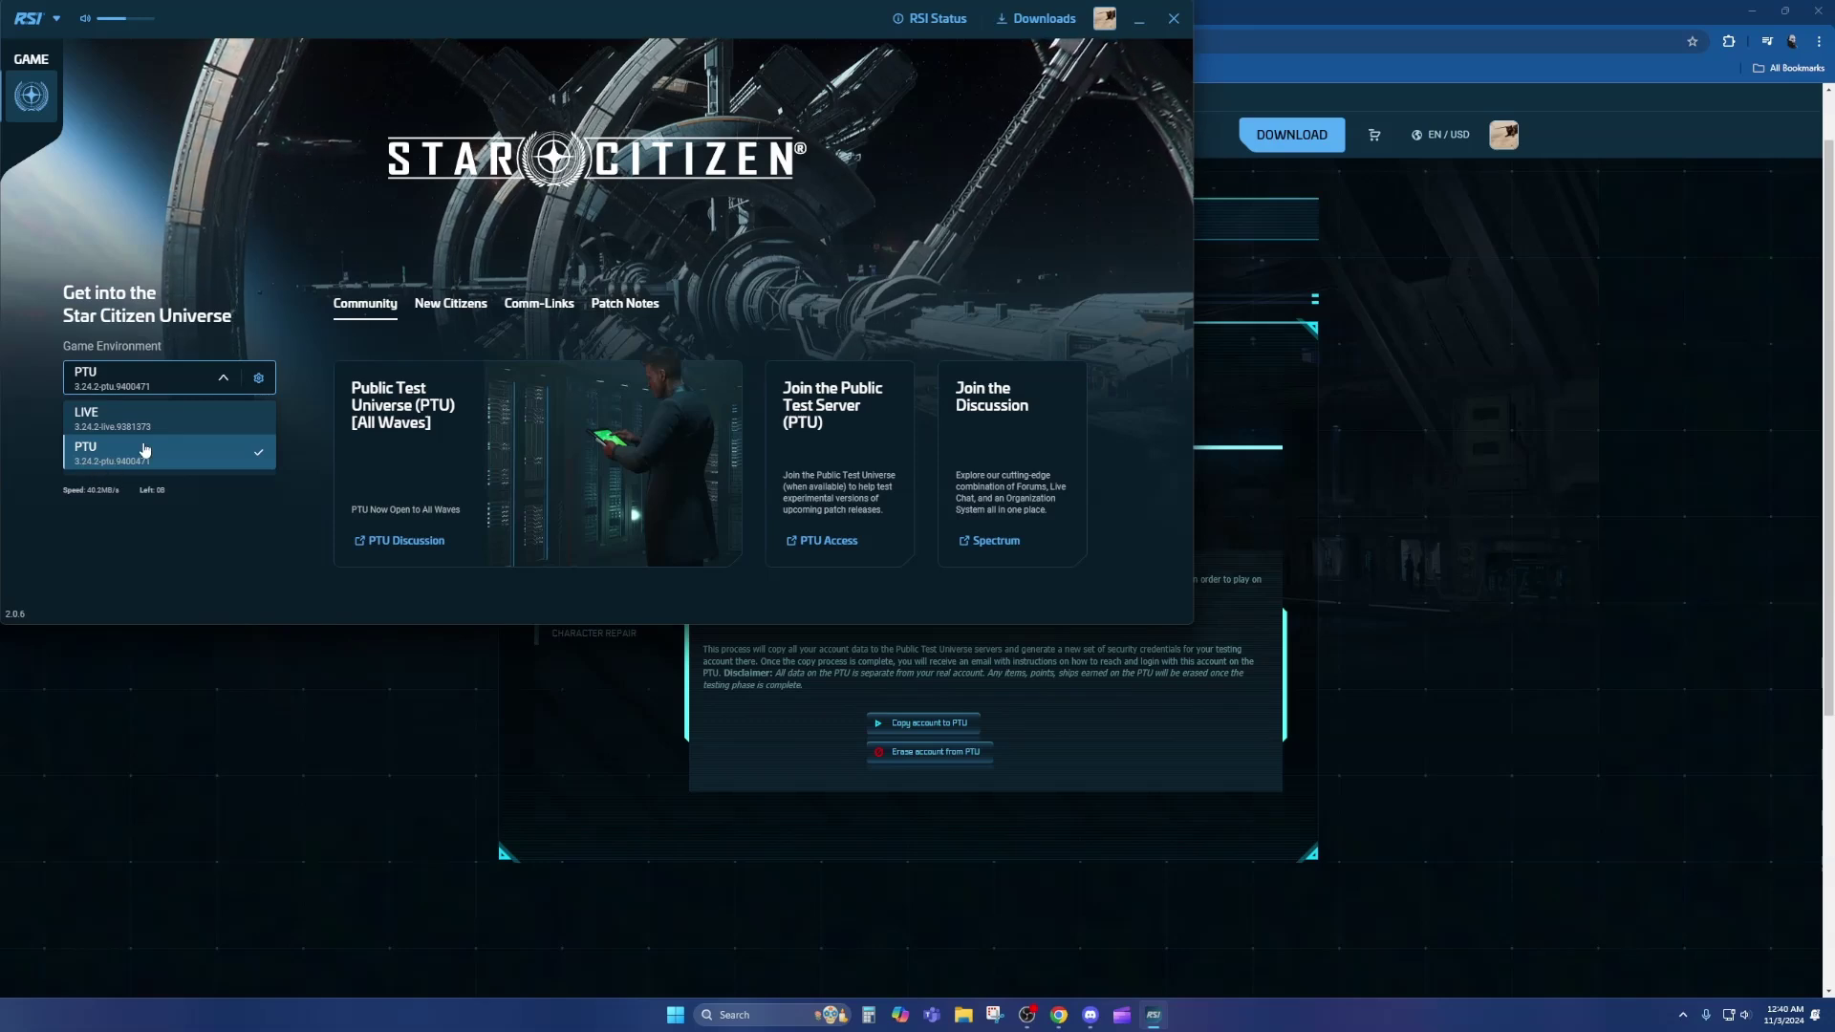
{"action": "left_click", "coordinate": [223, 379]}
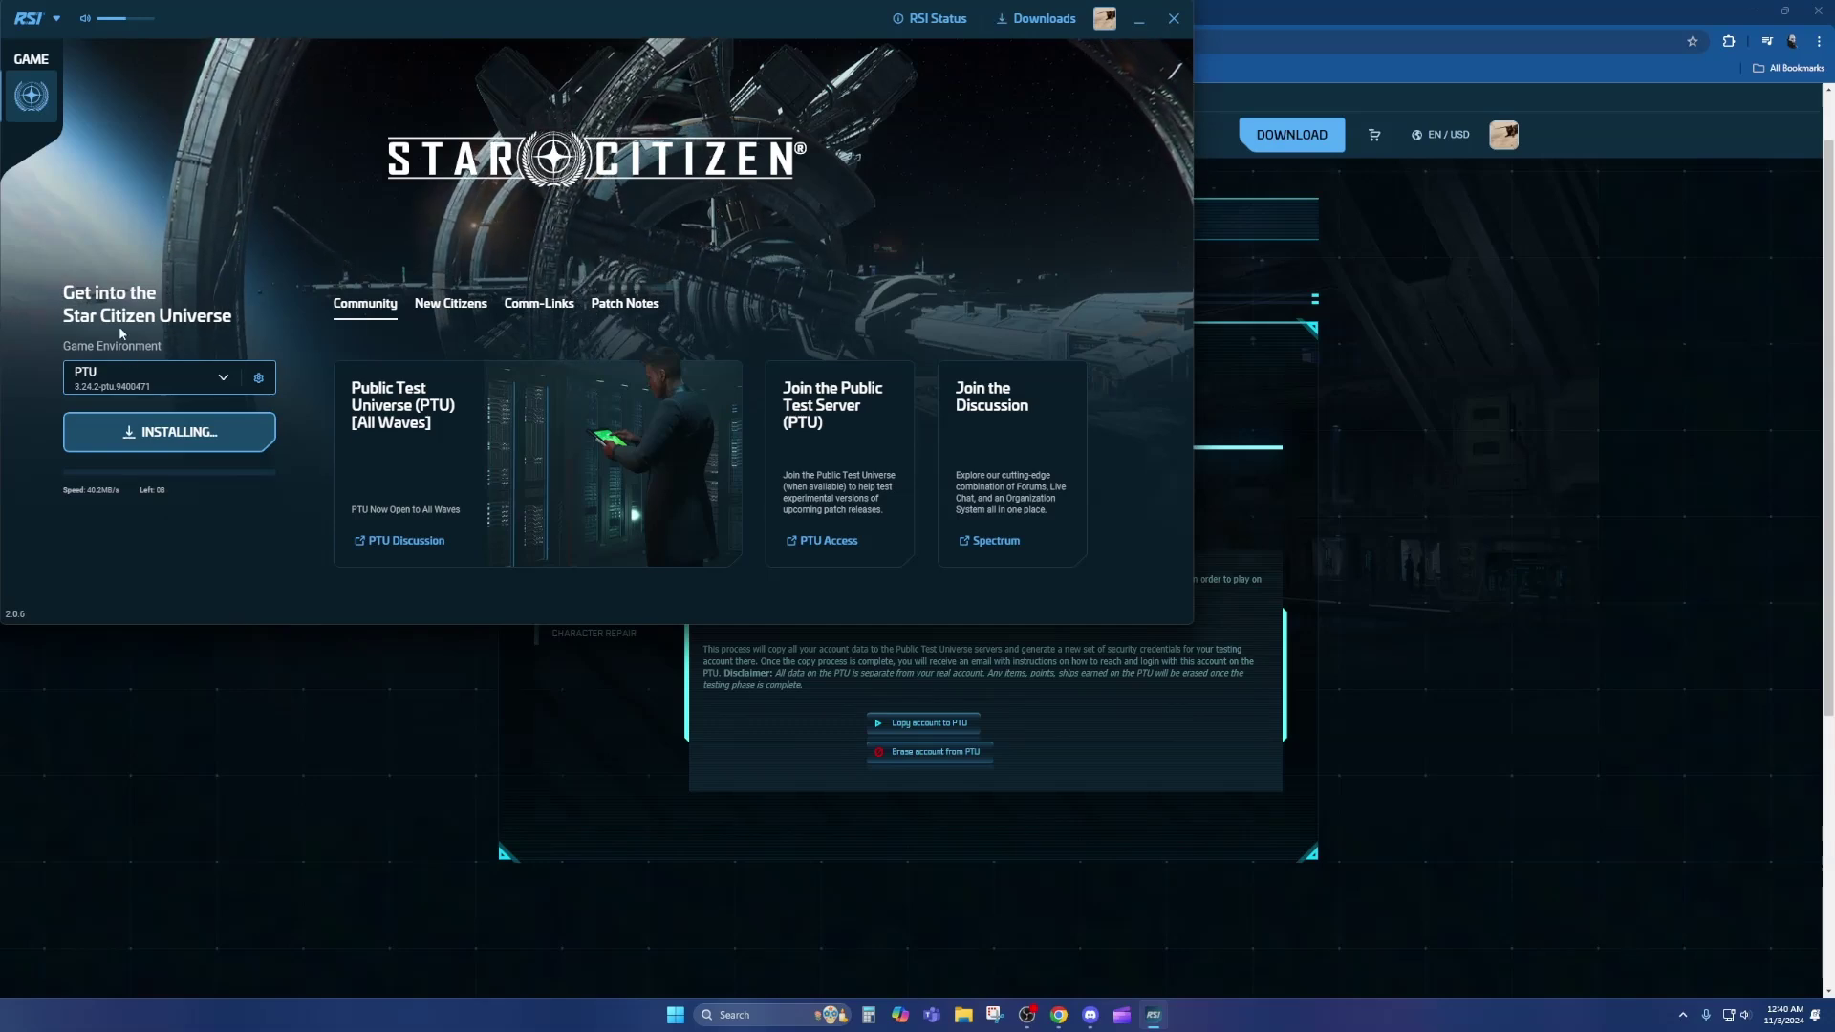
Step: Show download progress for the Star Citizen 3.24.2-ptu.9400471 PTU installation
{"action": "left_click", "coordinate": [169, 432]}
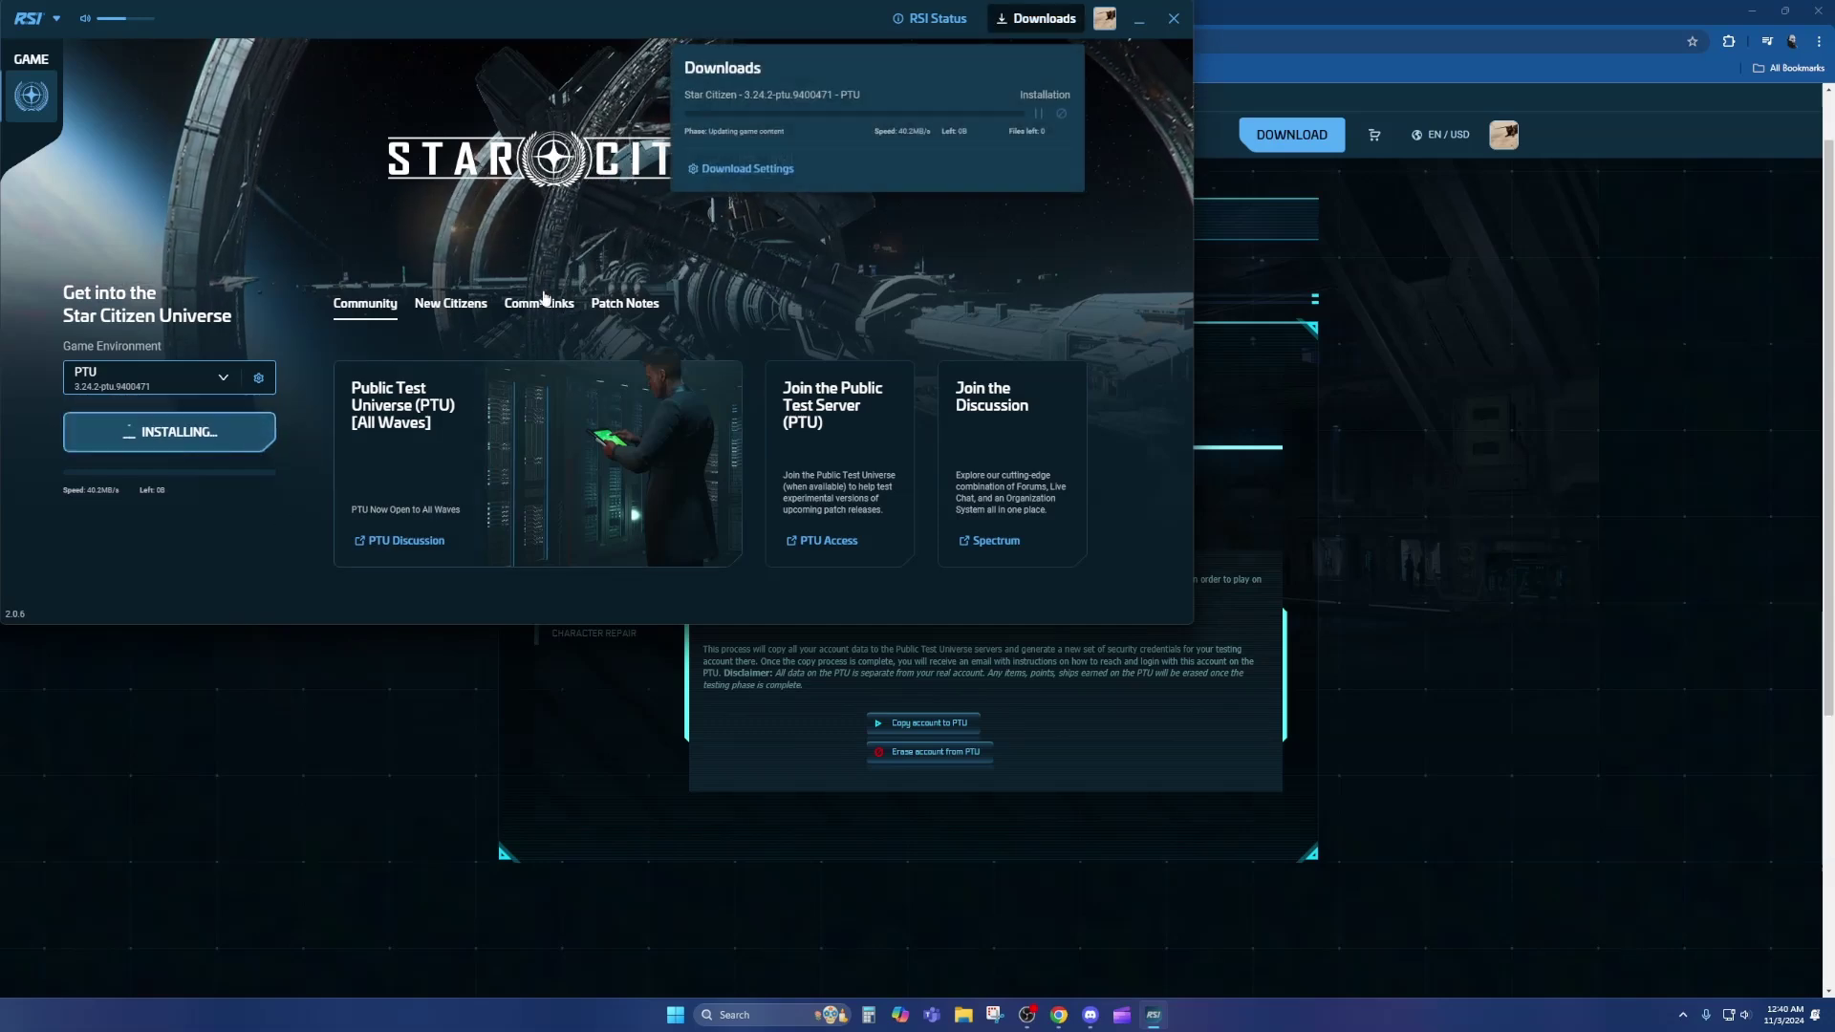